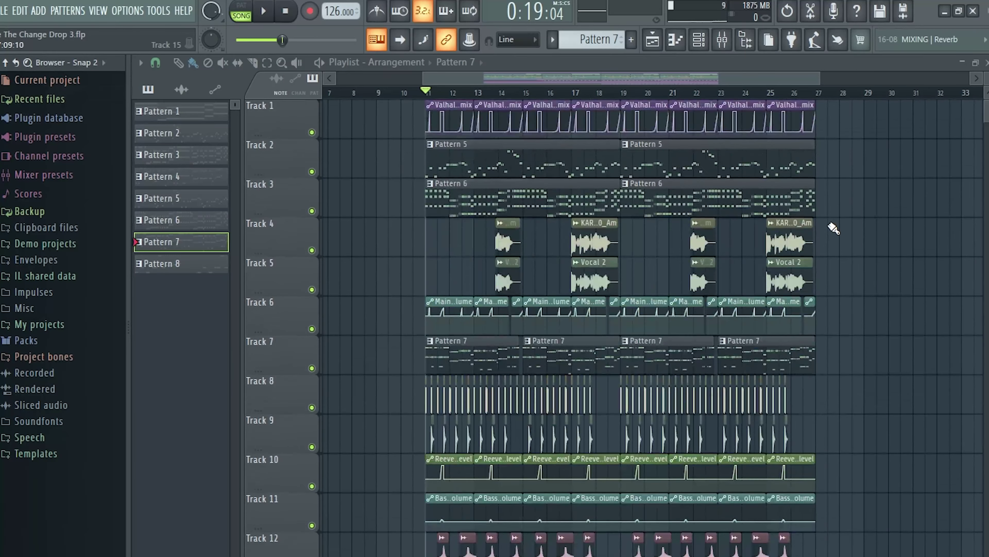
# Scroll the playlist tracks and solo Track 2 so only its Pattern 5 lead clips play
pyautogui.scroll(-12, 808, 214)
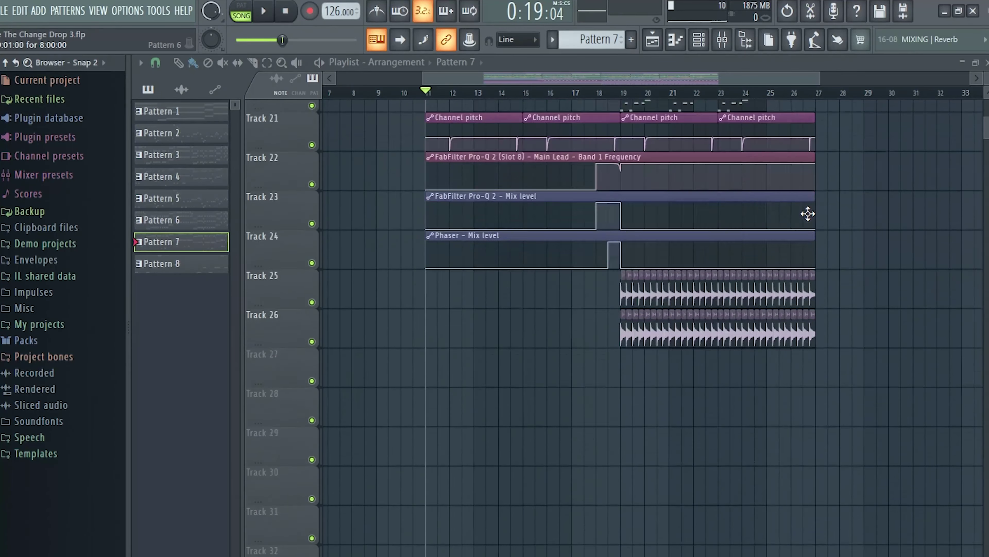
pyautogui.scroll(15, 452, 166)
pyautogui.rightClick(312, 172)
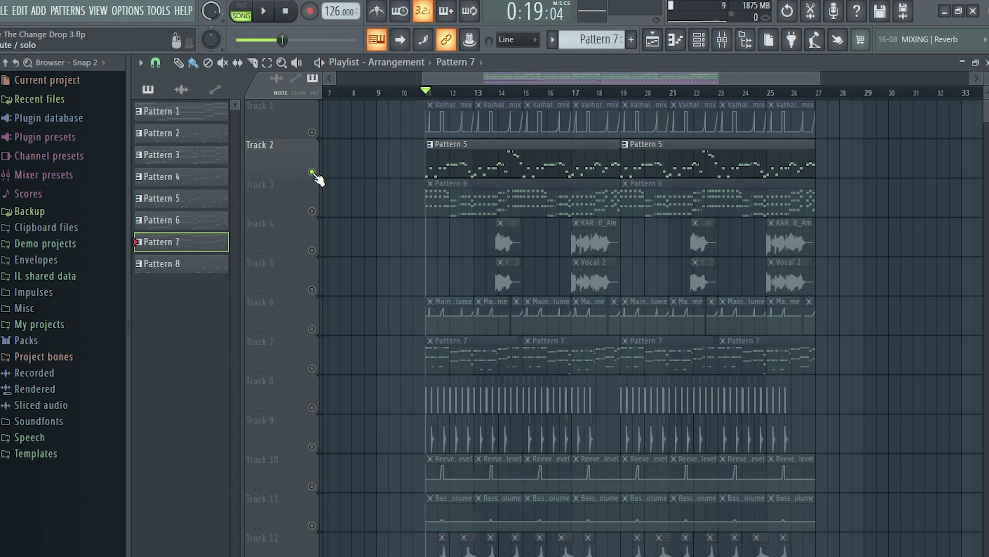
# Open the mixer, solo the Drop Lead 1 insert and play it alone
pyautogui.click(311, 132)
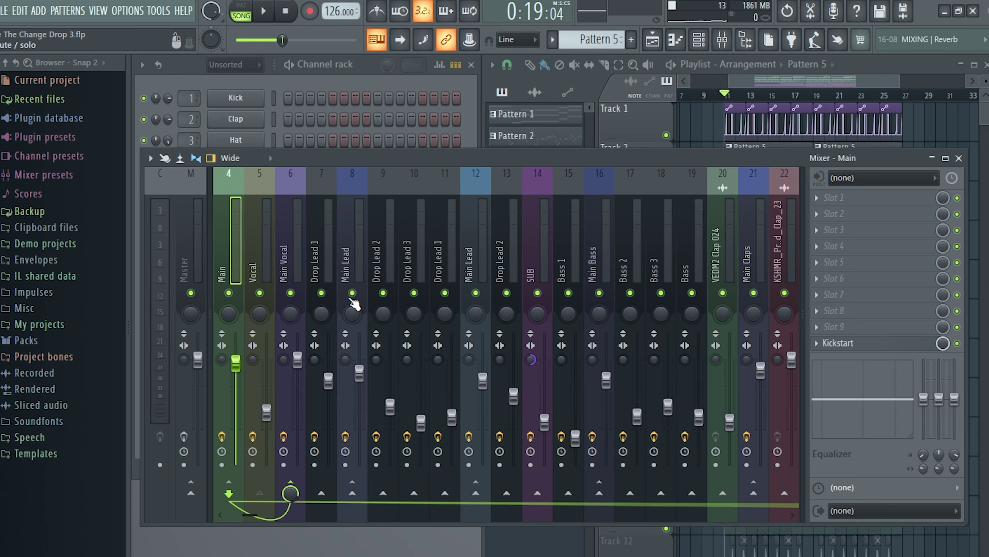
pyautogui.rightClick(327, 294)
pyautogui.click(327, 261)
pyautogui.press('space')
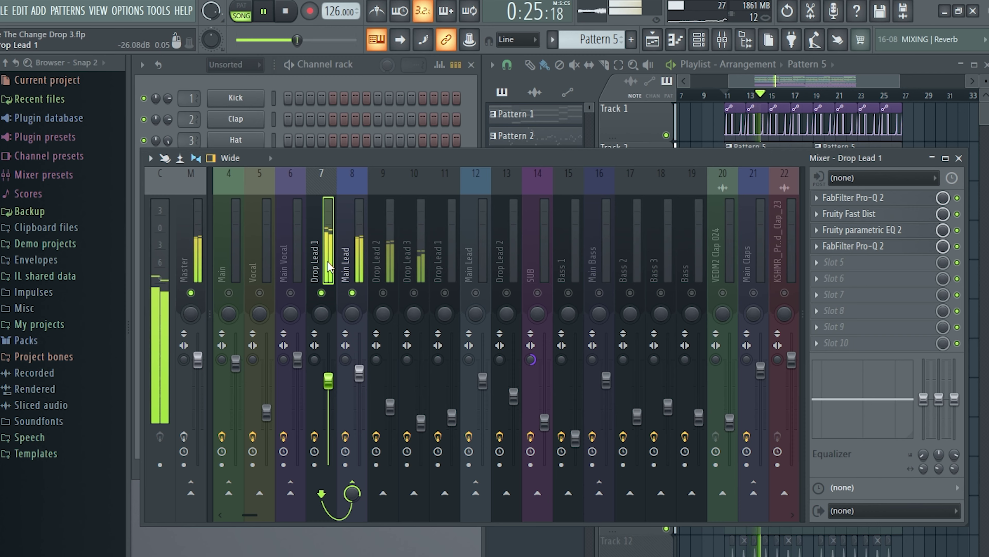
pyautogui.press('space')
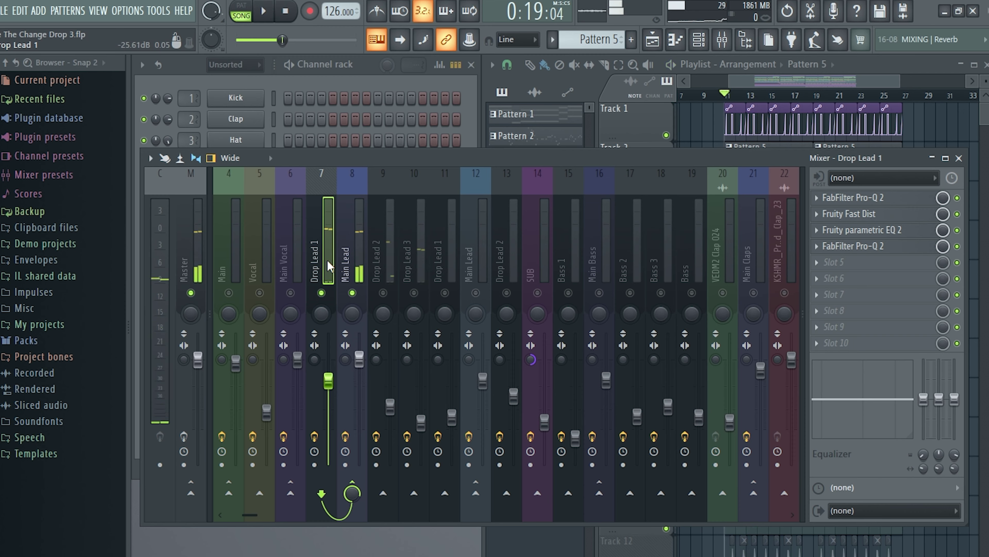
# Inspect Drop Lead 1's Fruity Fast Dist and Fruity parametric EQ 2 plugins
pyautogui.click(869, 213)
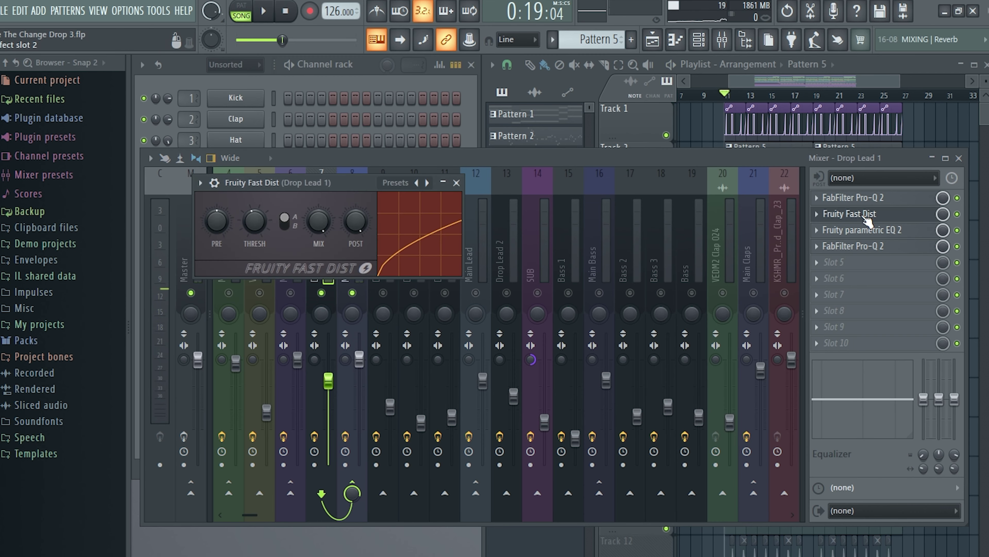
pyautogui.click(456, 182)
pyautogui.click(869, 229)
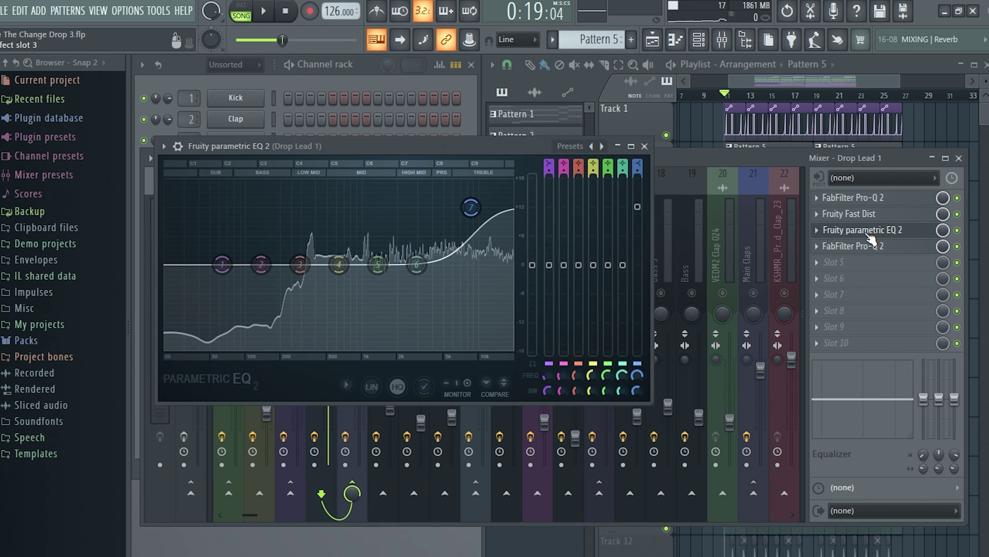
pyautogui.click(645, 146)
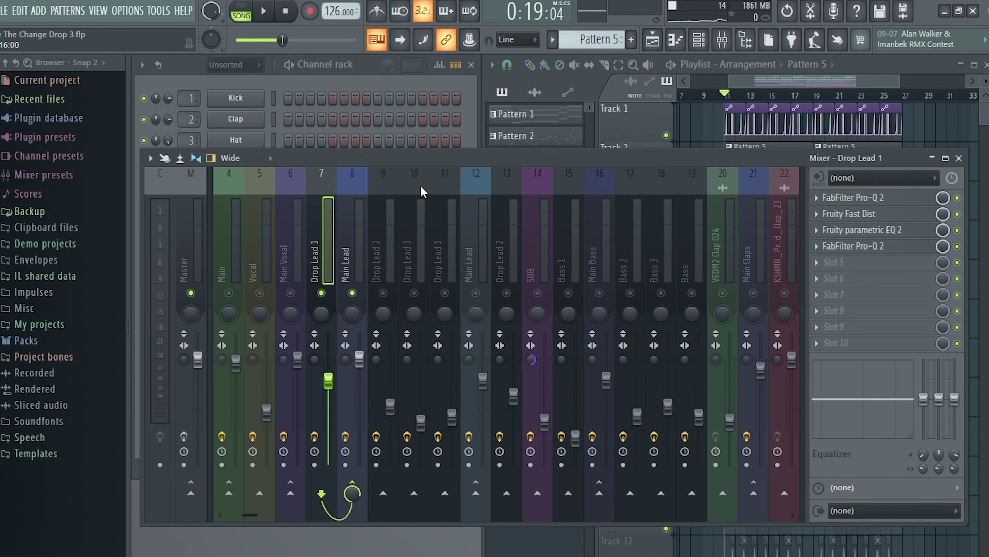
# Solo Drop Lead 2, listen to it, and inspect its Fruity Fast Dist
pyautogui.rightClick(383, 292)
pyautogui.press('space')
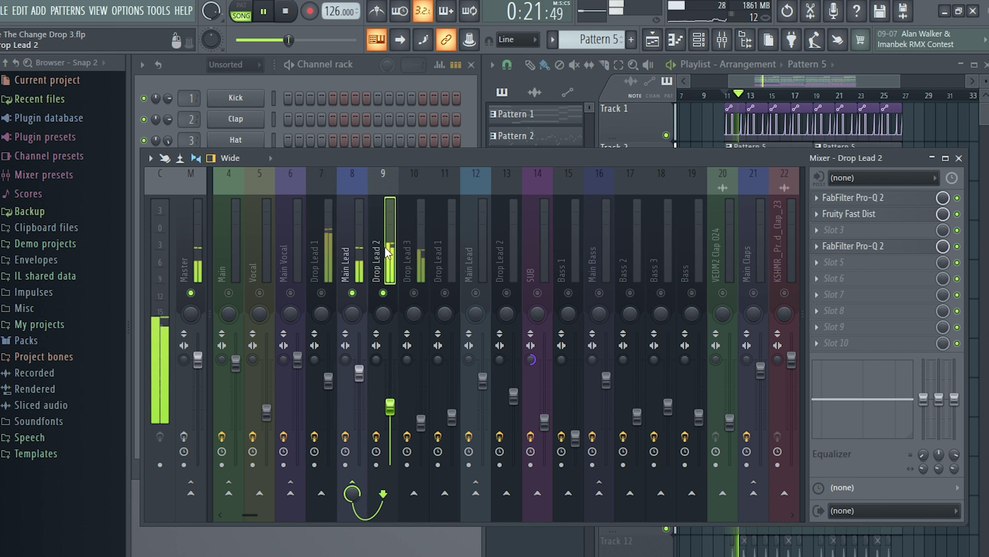
pyautogui.press('space')
pyautogui.click(877, 215)
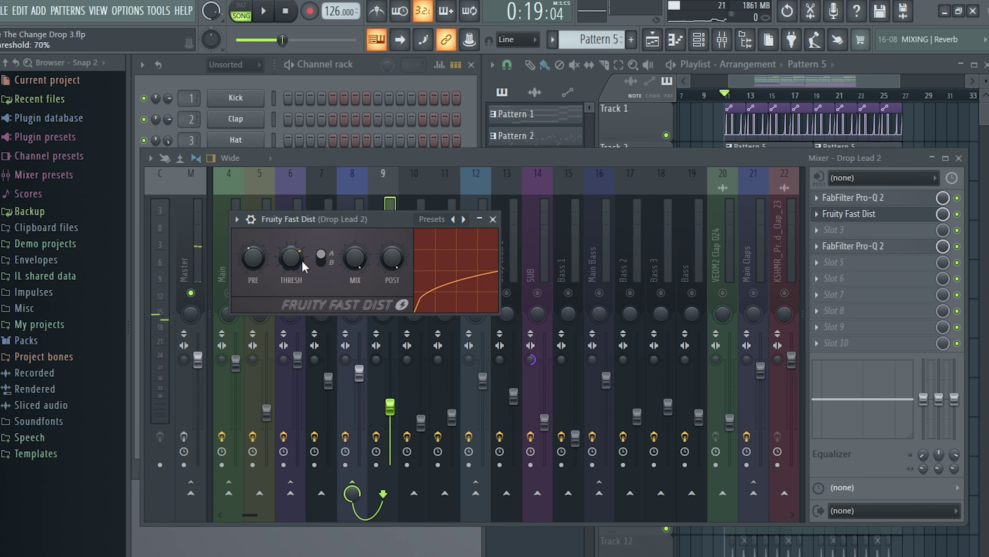
pyautogui.click(492, 219)
# Select Drop Lead 3, play it, and inspect its OTT compressor
pyautogui.click(411, 301)
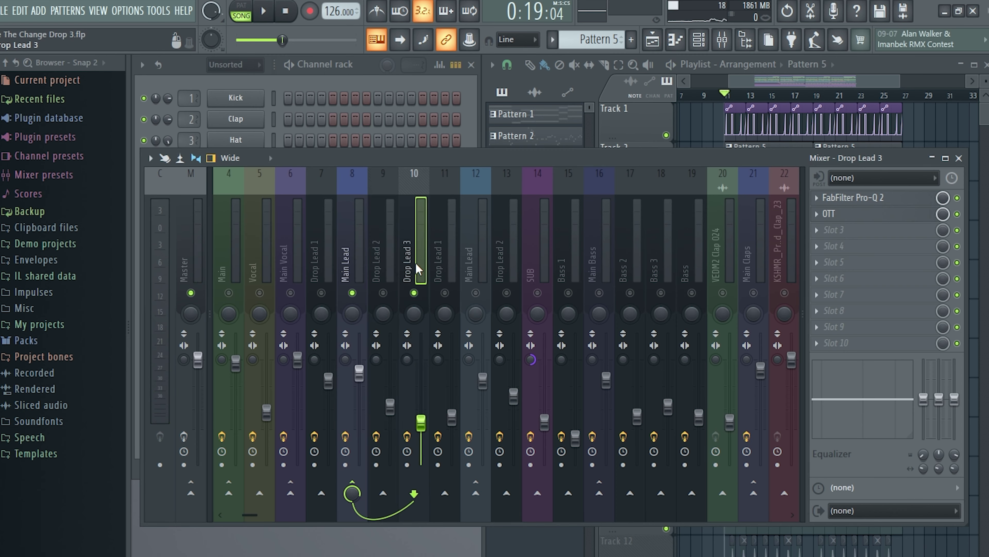
pyautogui.press('space')
pyautogui.click(822, 218)
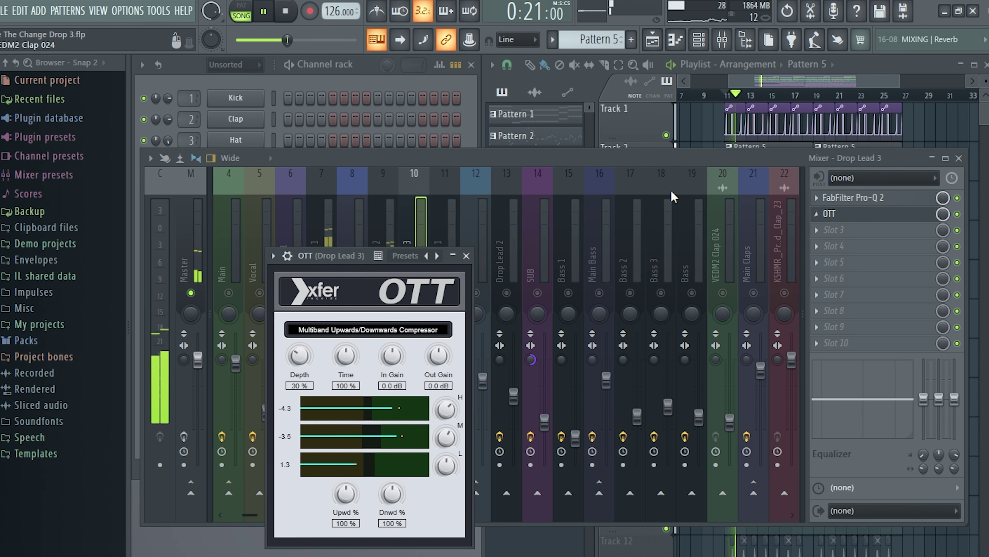
pyautogui.click(466, 256)
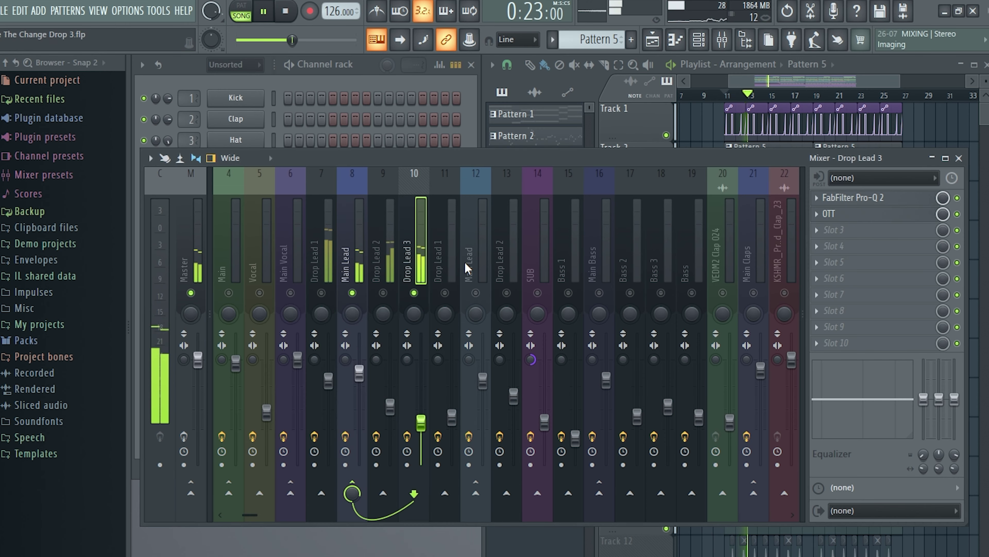
# Stop playback, show the playlist full size, and play the drop from bar 11
pyautogui.press('space')
pyautogui.press('F5')
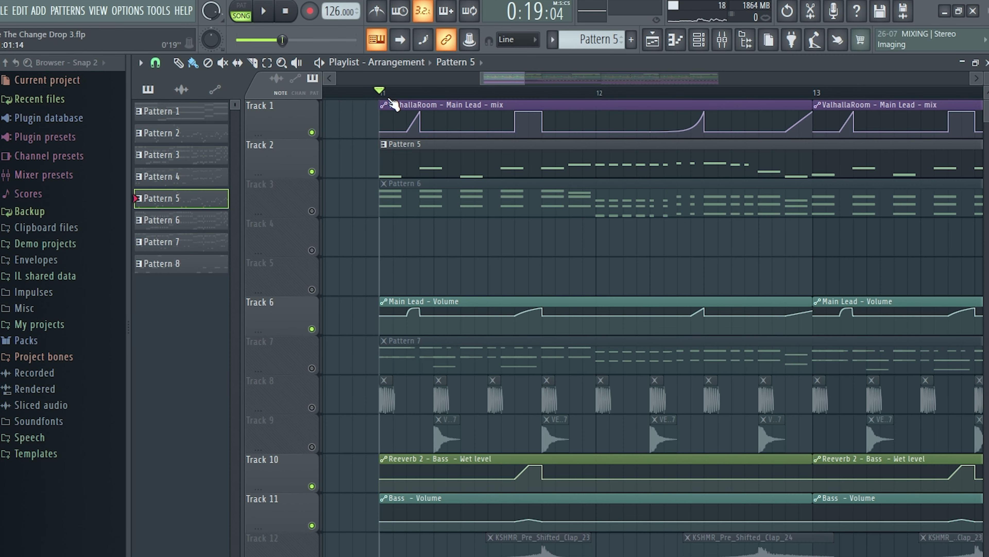
pyautogui.press('space')
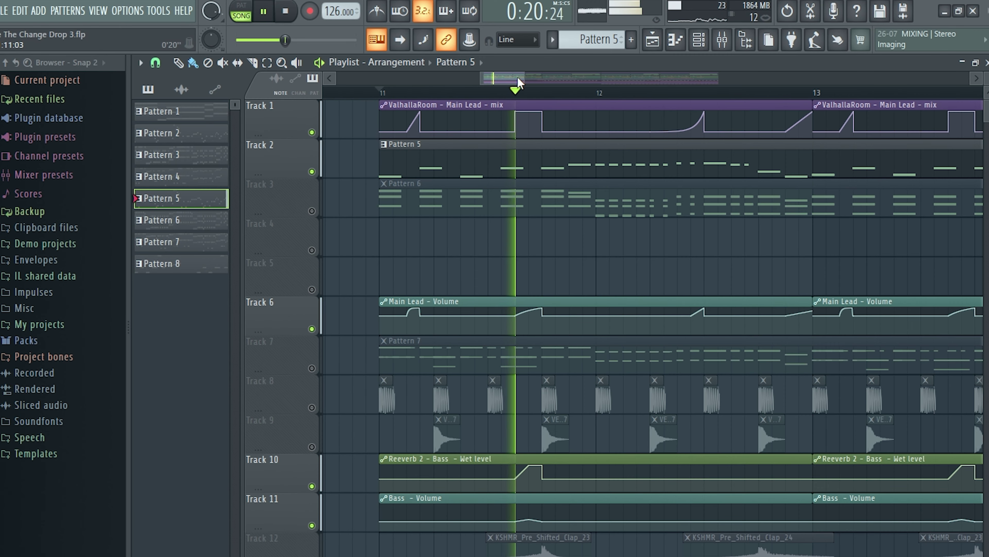
pyautogui.press('space')
# Scroll to the automation tracks, play the drop, and zoom the playlist out
pyautogui.moveTo(524, 79); pyautogui.dragTo(551, 79)
pyautogui.scroll(-7, 541, 321)
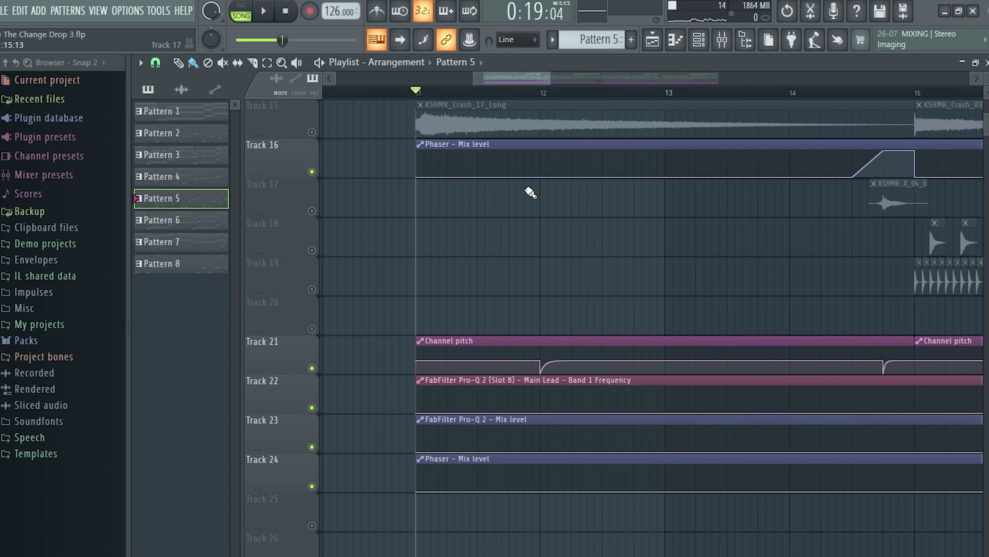
pyautogui.scroll(-3, 530, 193)
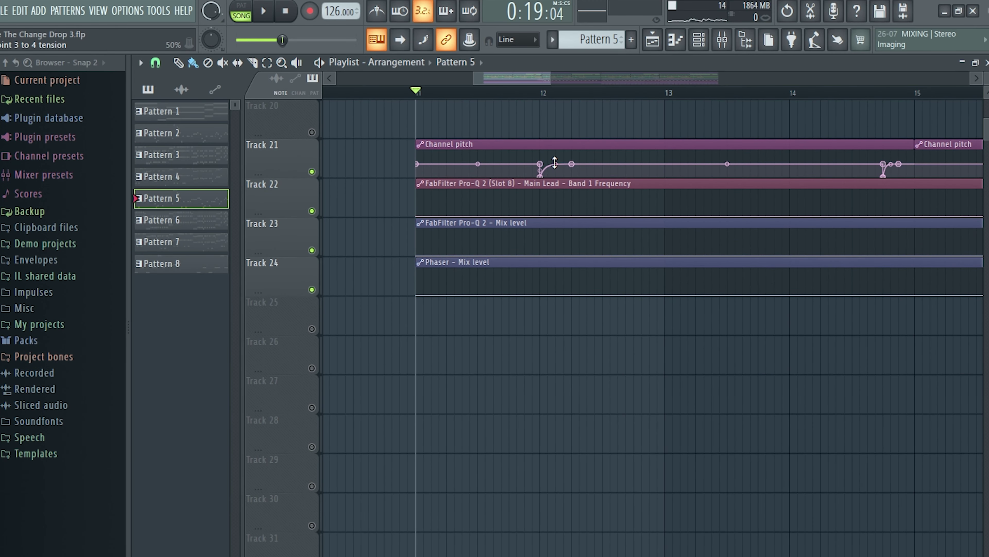
pyautogui.press('space')
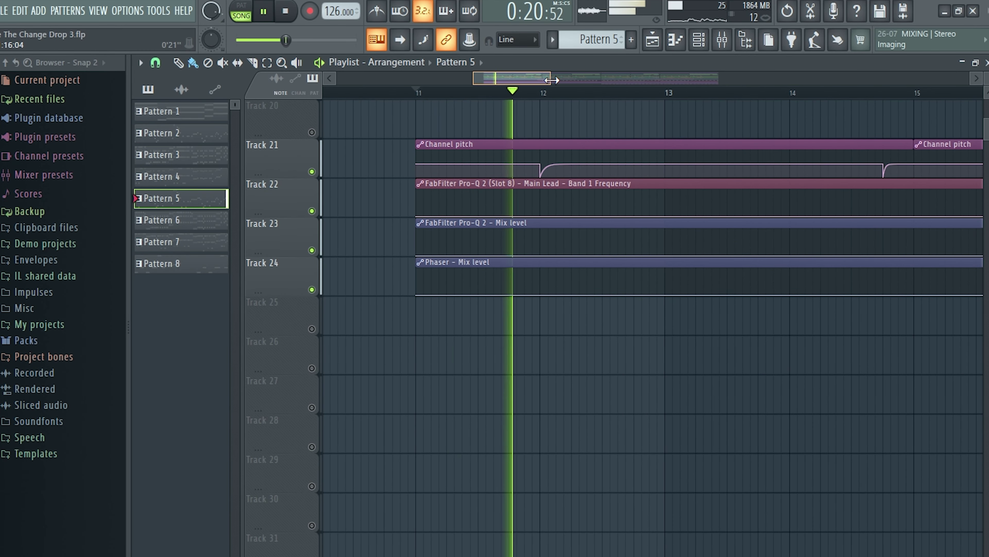
pyautogui.moveTo(550, 79); pyautogui.dragTo(609, 79)
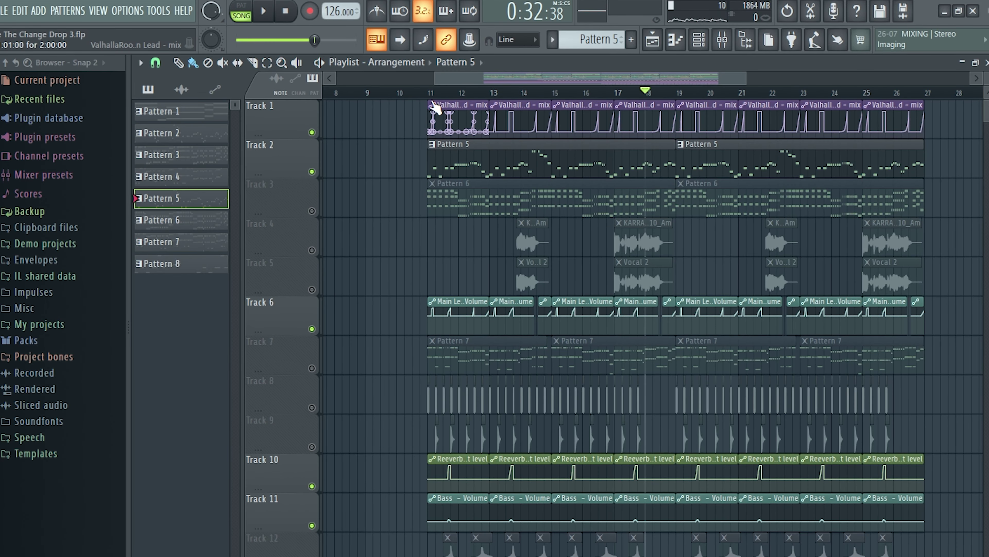
# Stop the drop and reopen the mixer on the Drop Lead 1 insert with F9
pyautogui.press('space')
pyautogui.press('space')
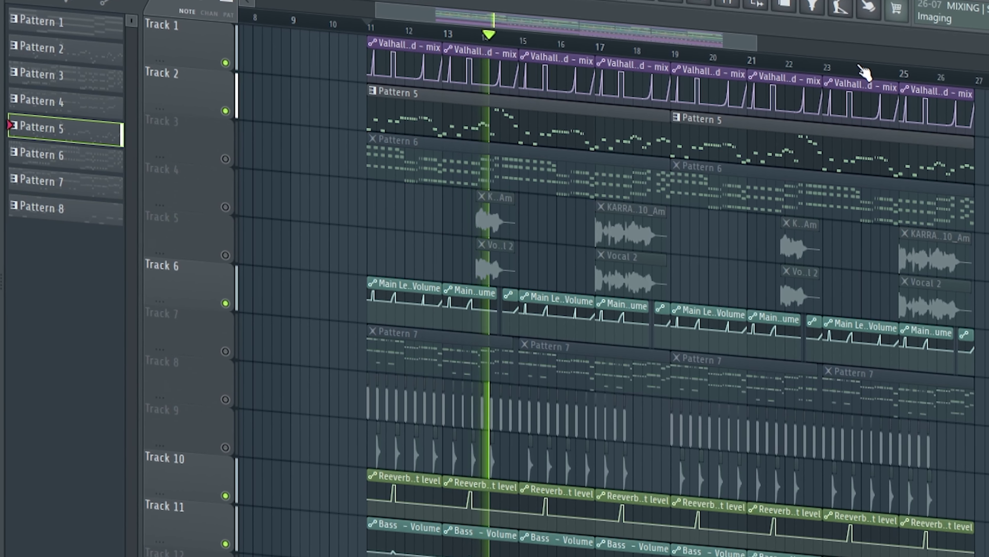
pyautogui.press('space')
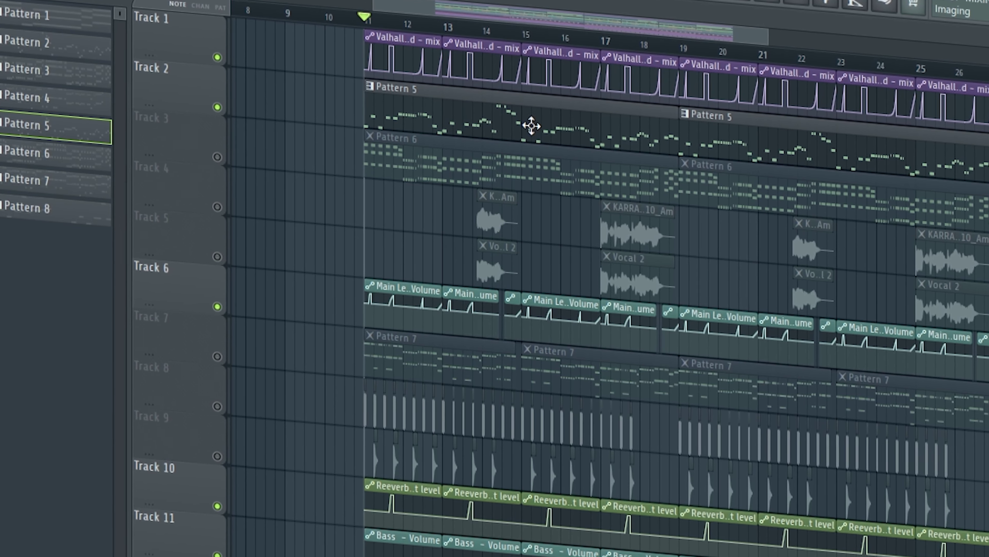
pyautogui.press('F9')
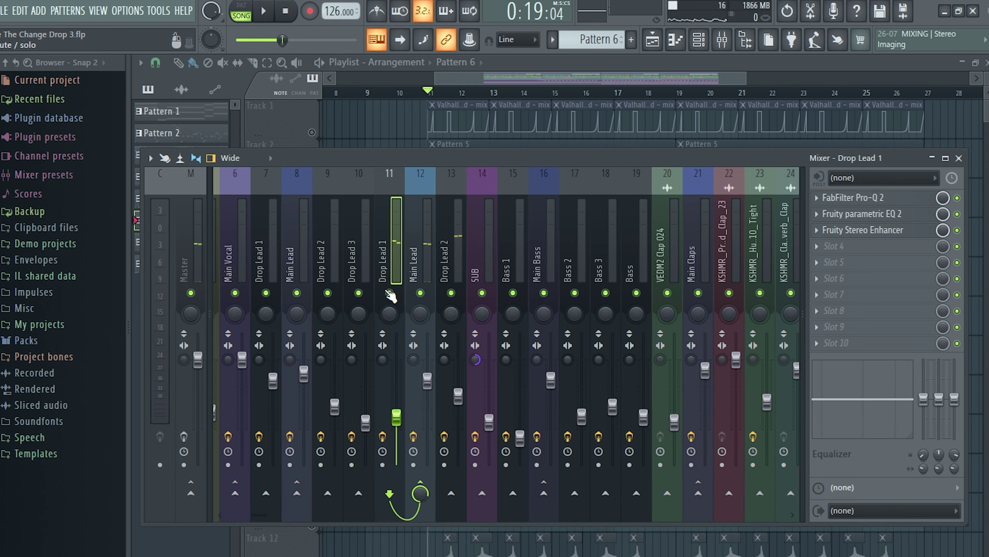
# Solo and play insert 11 Drop Lead 1, inspecting its parametric EQ 2 and Stereo Enhancer
pyautogui.rightClick(389, 292)
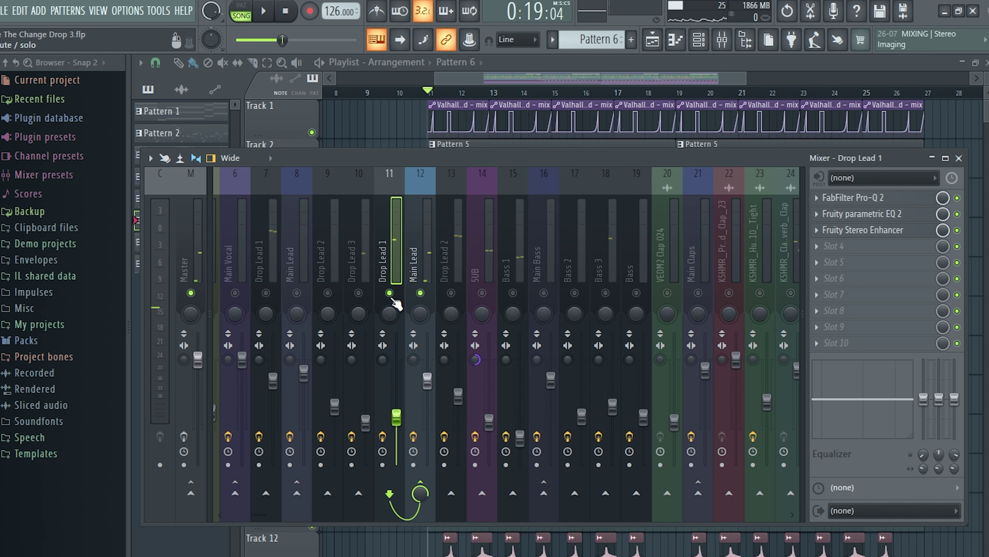
pyautogui.press('space')
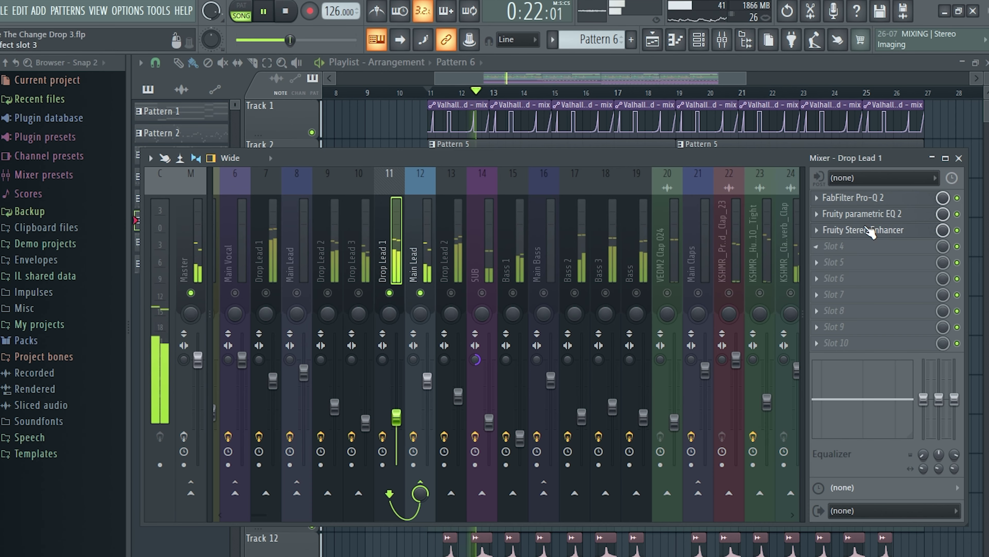
pyautogui.click(863, 214)
pyautogui.press('space')
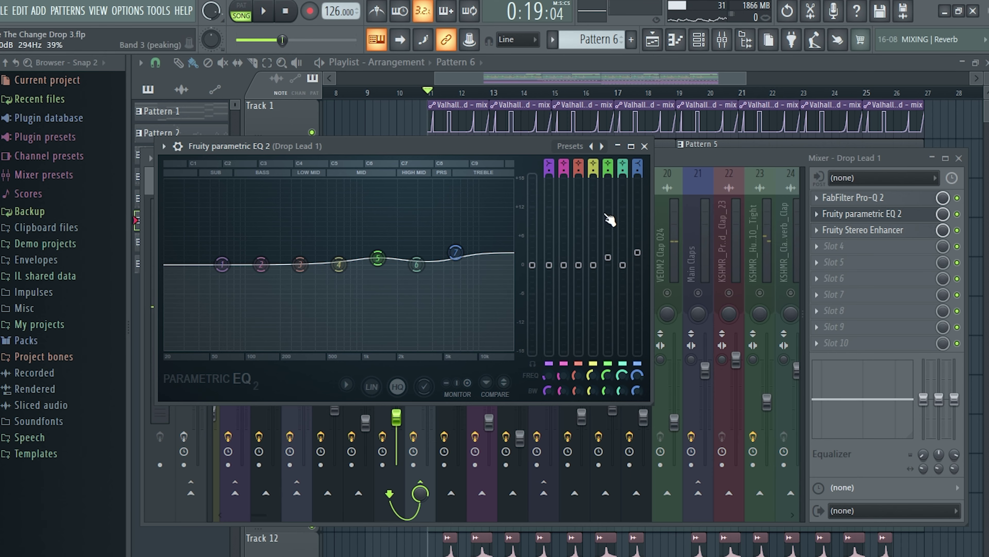
pyautogui.click(644, 146)
pyautogui.click(863, 229)
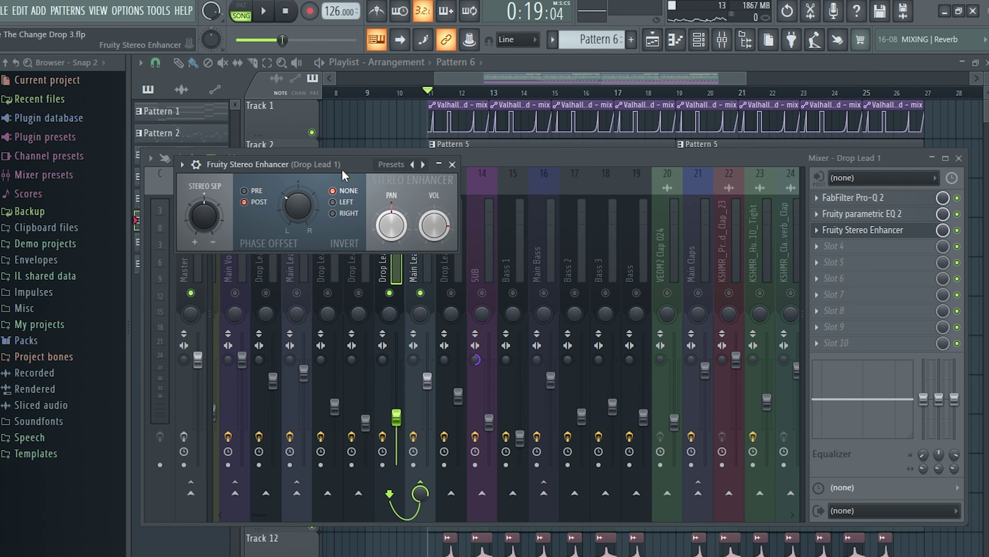
pyautogui.click(452, 165)
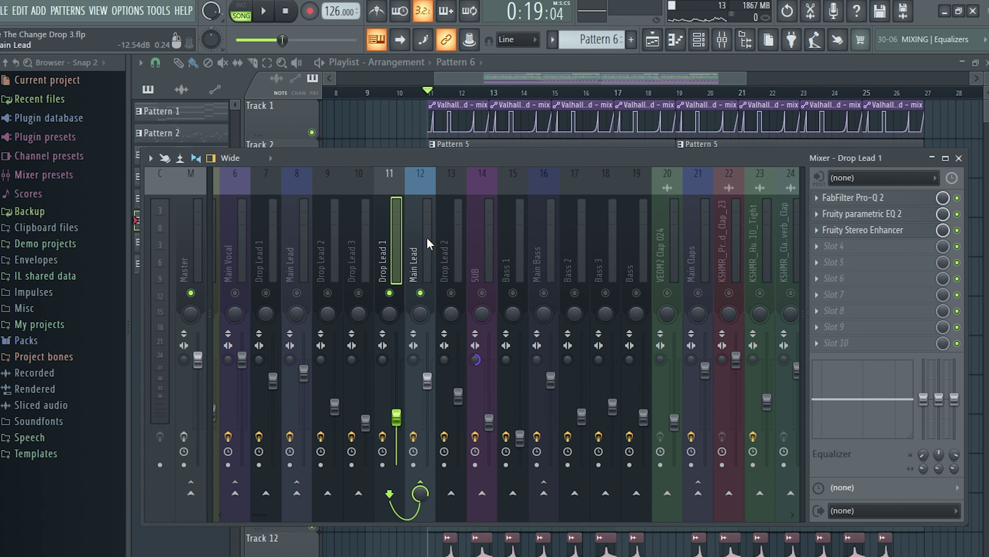
# Play Drop Lead 2, check its Fruity Stereo Enhancer, then close the plugin and mixer
pyautogui.click(461, 294)
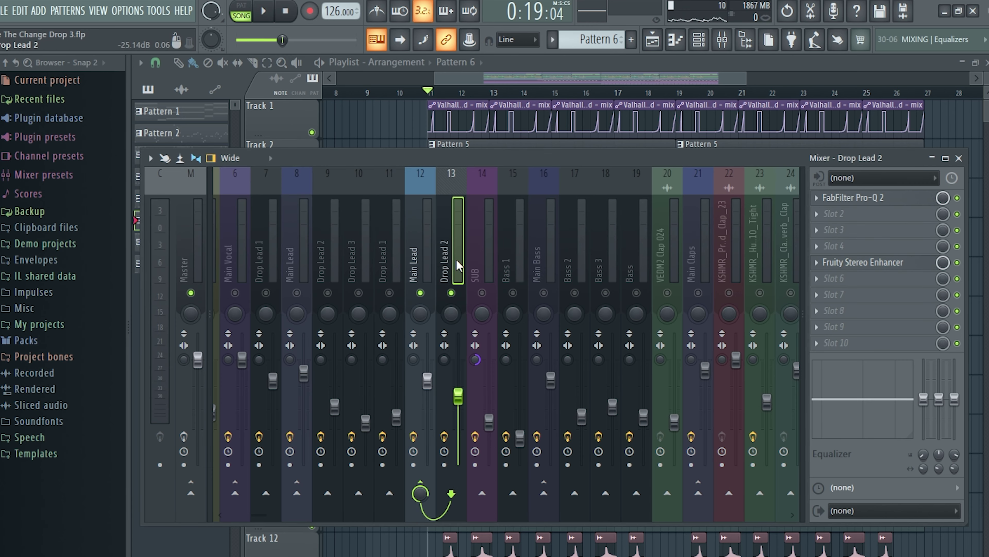
pyautogui.press('space')
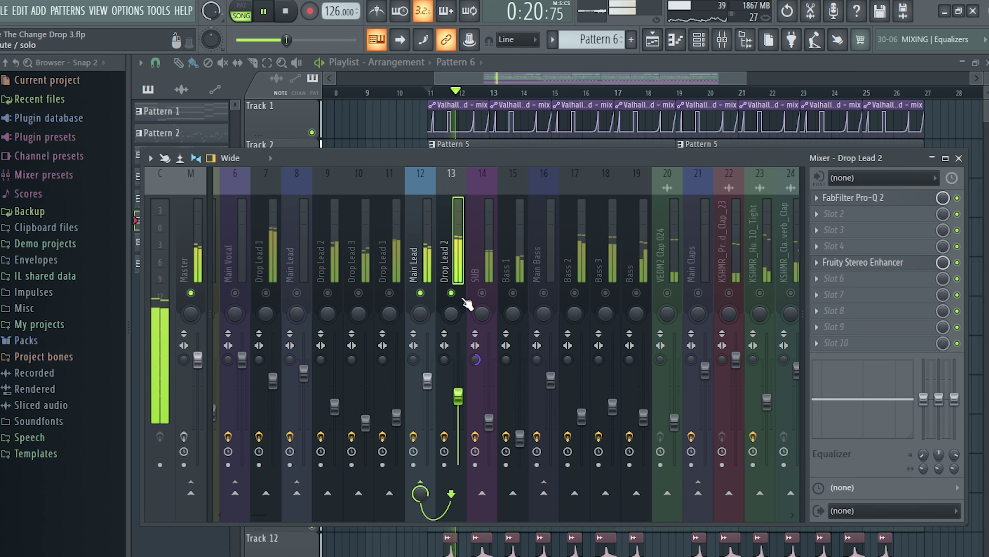
pyautogui.press('space')
pyautogui.click(884, 265)
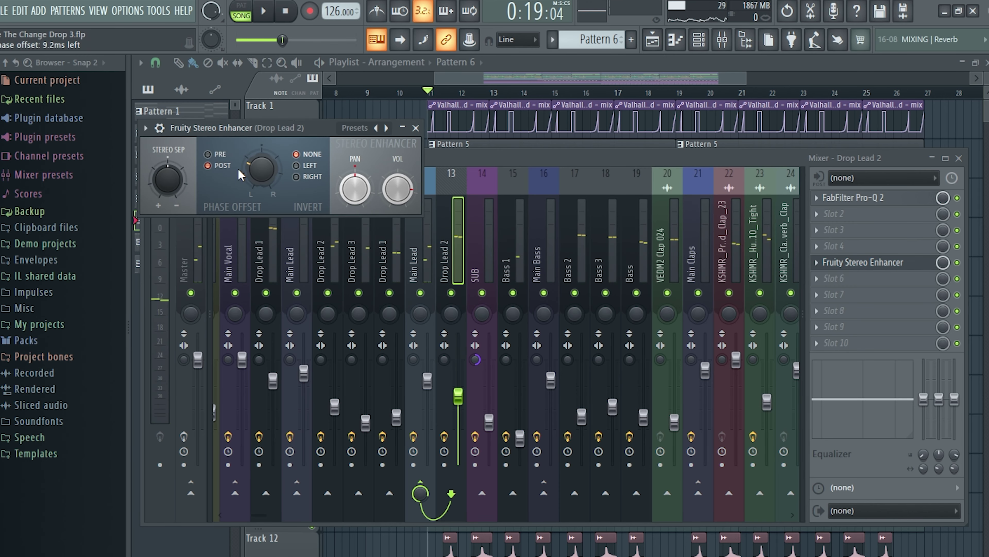
pyautogui.click(427, 136)
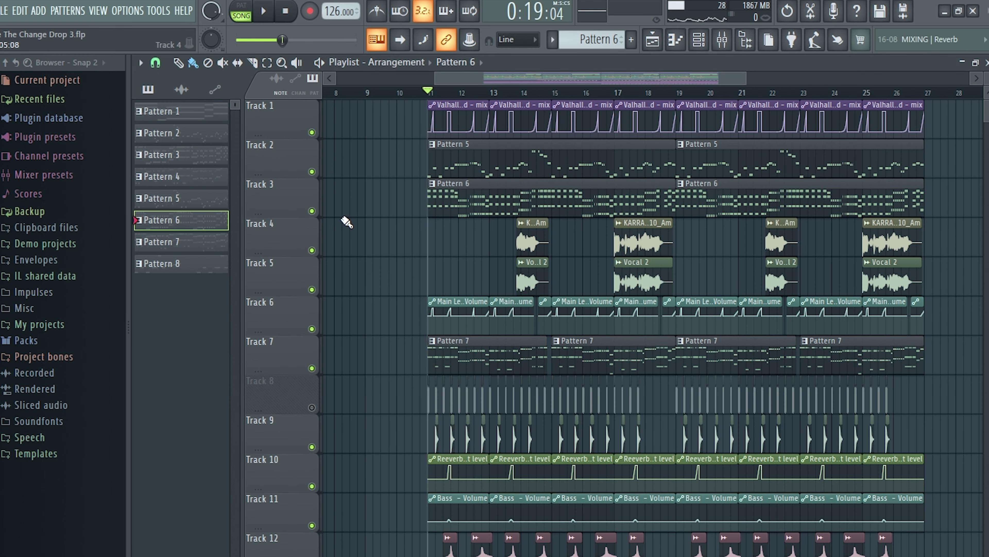
# Play the drop arrangement from bar 11 and stop it
pyautogui.press('space')
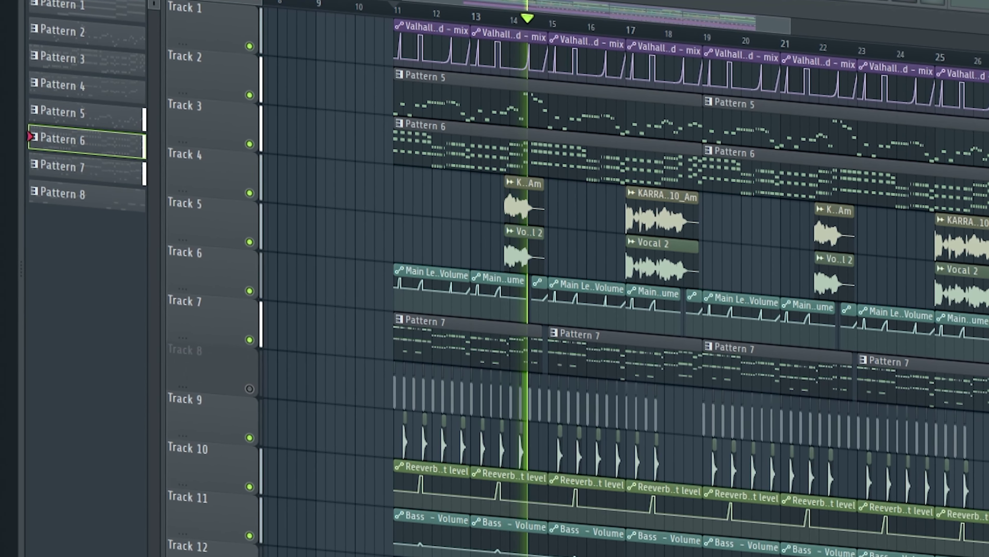
pyautogui.press('space')
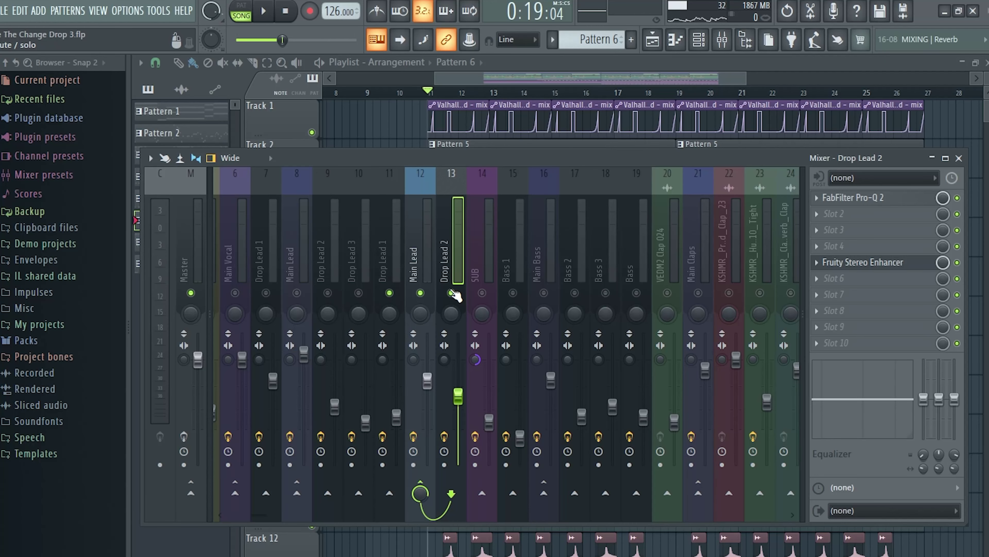
# Solo and play Bass 1, then Bass 2, on their own
pyautogui.rightClick(513, 294)
pyautogui.click(959, 158)
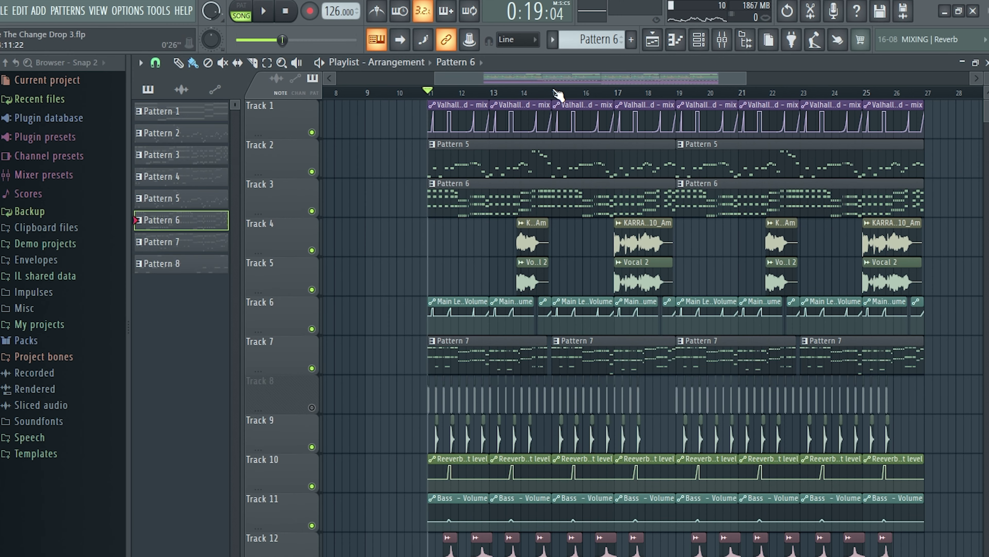
pyautogui.click(722, 47)
pyautogui.press('space')
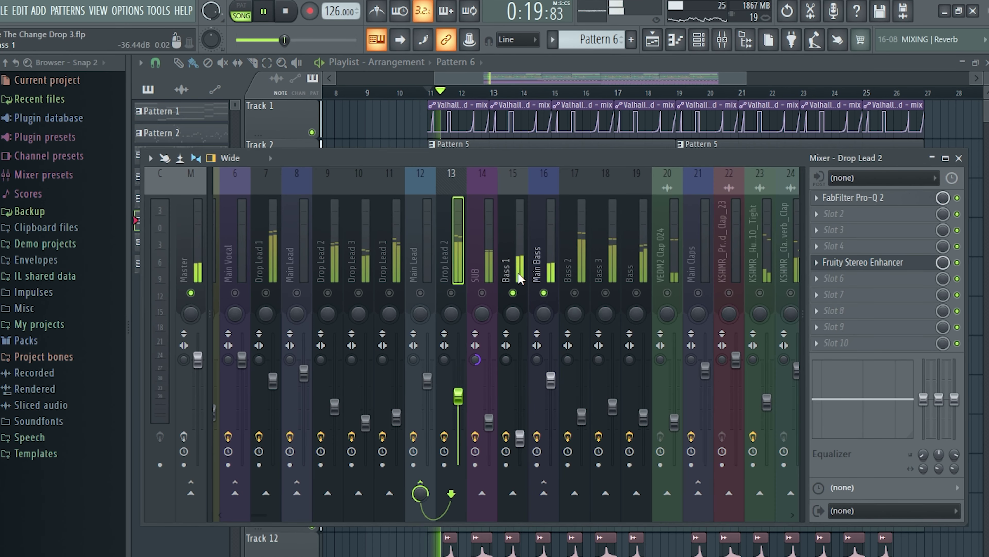
pyautogui.press('space')
pyautogui.rightClick(576, 292)
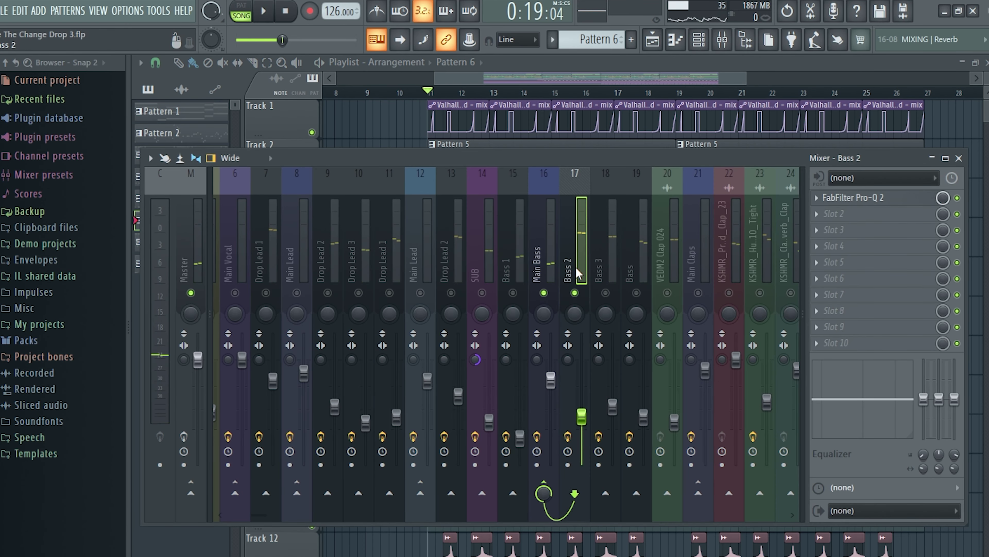
pyautogui.press('space')
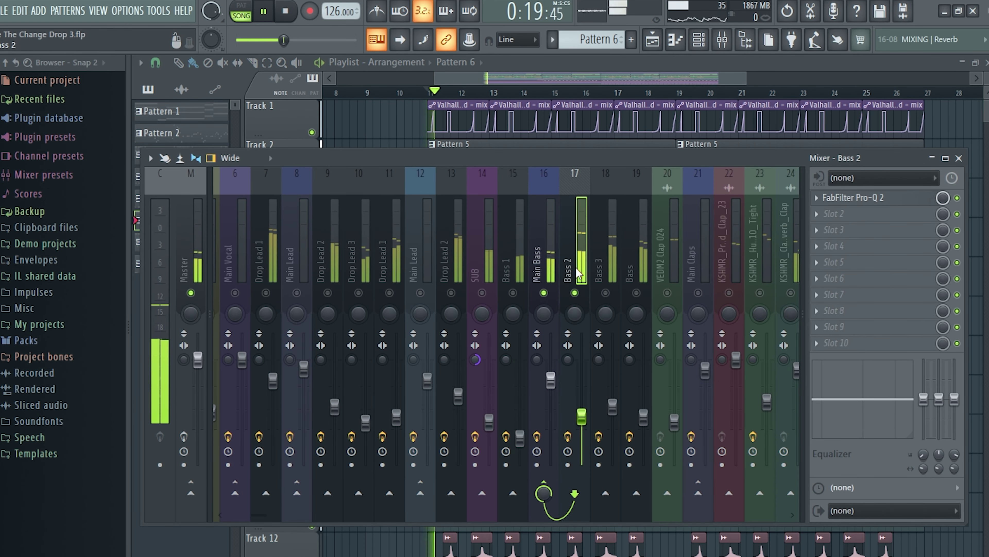
pyautogui.press('space')
# Solo and play Bass 3, then the Bass insert, on their own
pyautogui.rightClick(606, 294)
pyautogui.press('space')
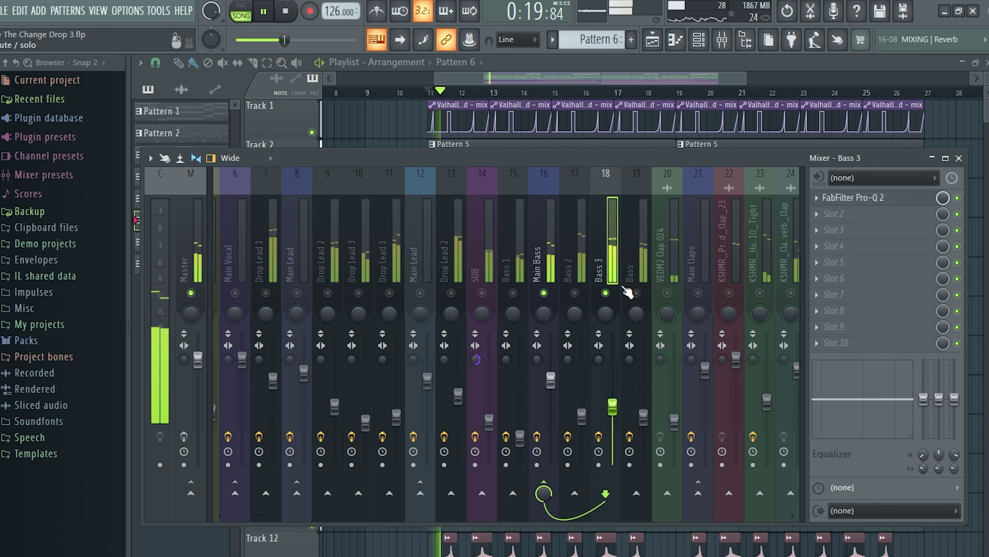
pyautogui.press('space')
pyautogui.rightClick(636, 293)
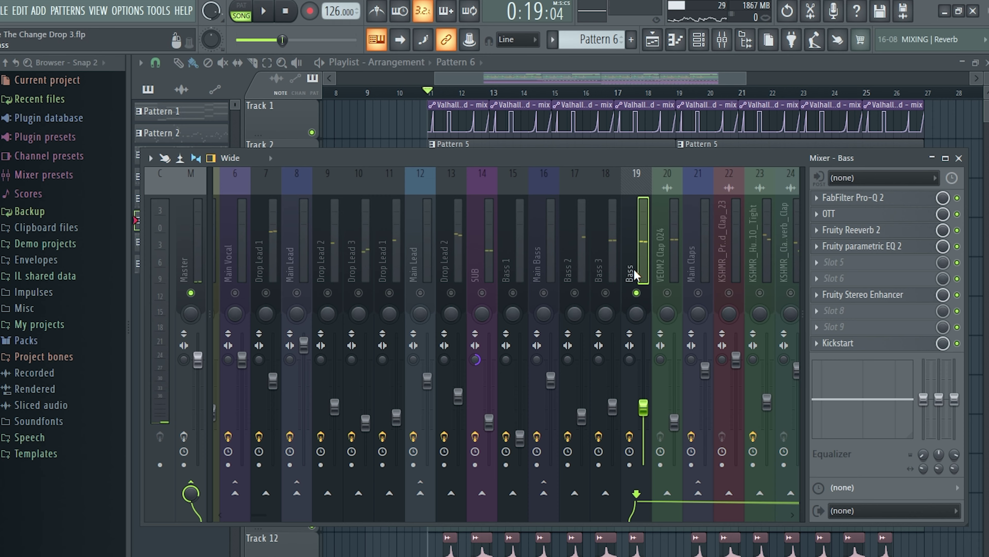
pyautogui.press('space')
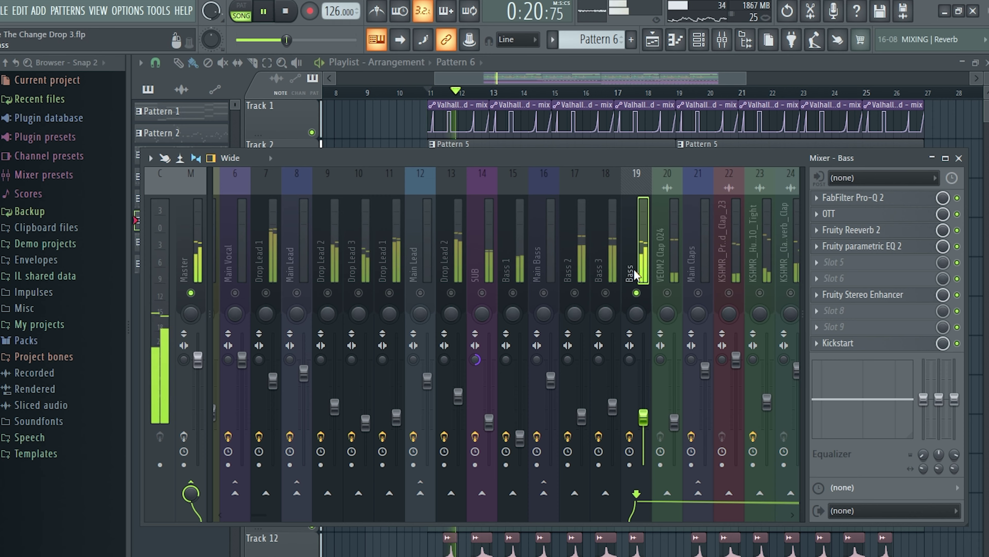
pyautogui.press('space')
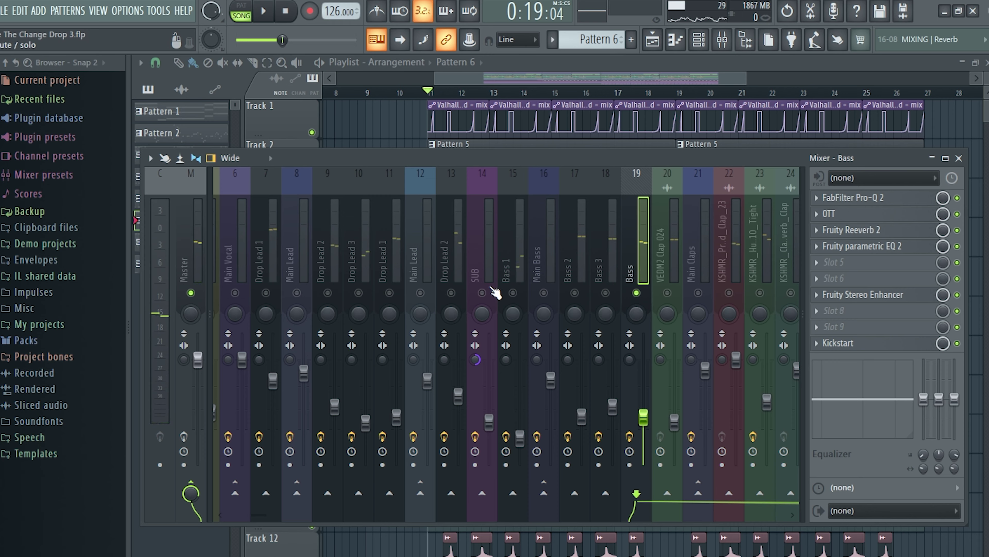
# Solo and play the SUB insert, then clear its solo
pyautogui.rightClick(482, 293)
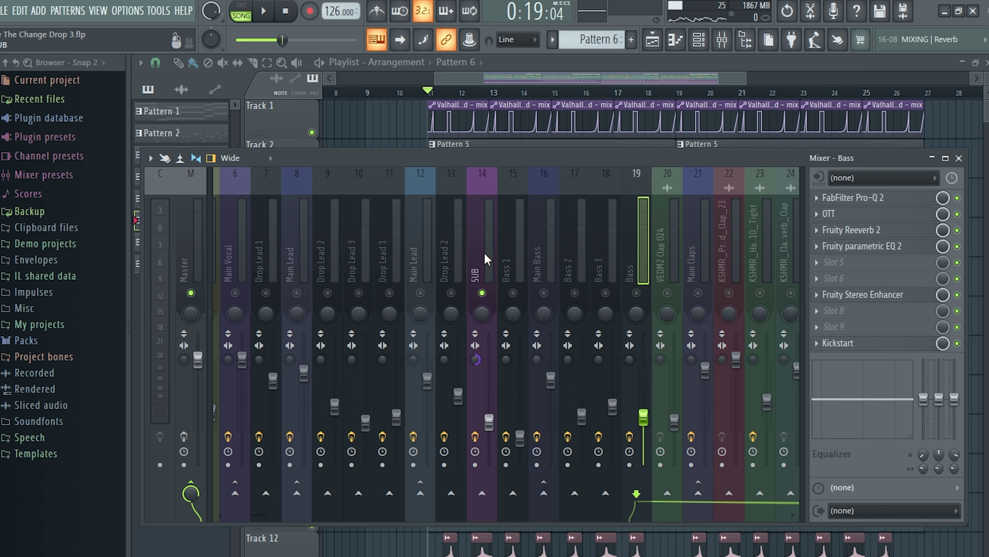
pyautogui.press('space')
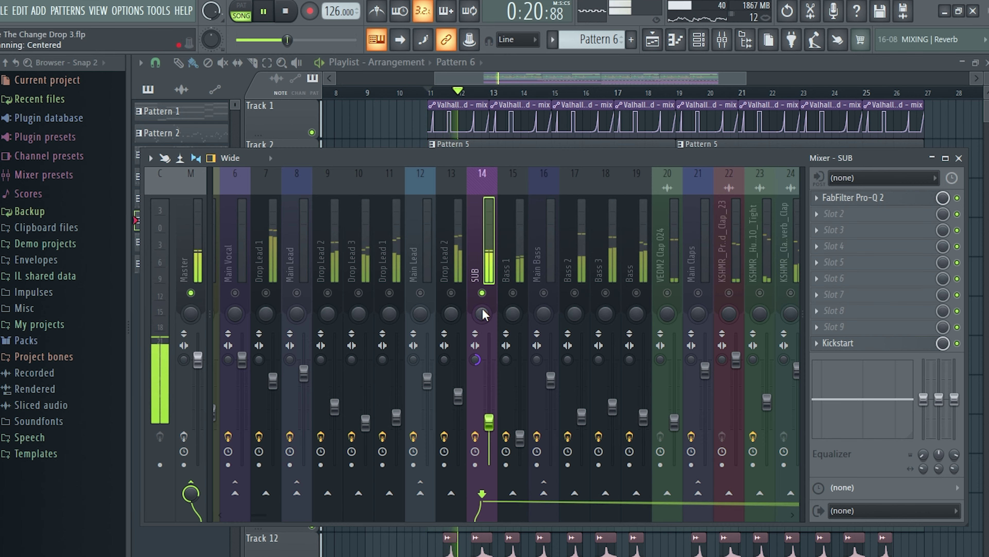
pyautogui.press('space')
pyautogui.rightClick(482, 293)
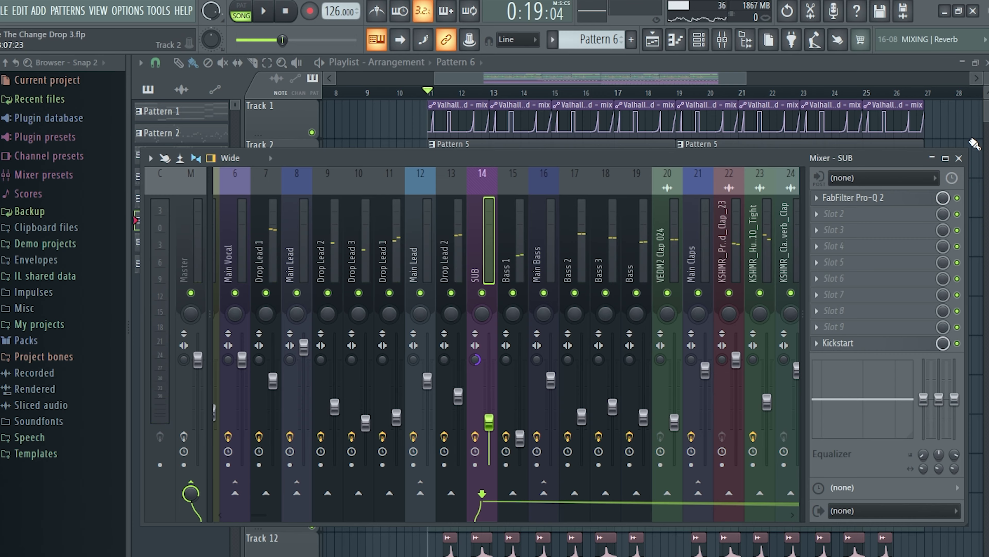
# Close the mixer and play the drop arrangement, stopping back at bar 11
pyautogui.click(959, 158)
pyautogui.press('space')
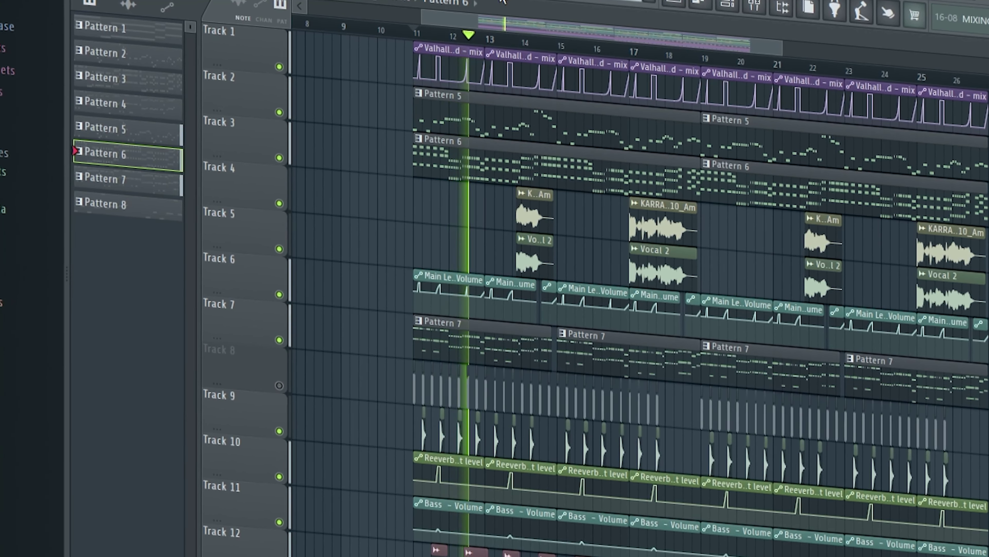
pyautogui.press('space')
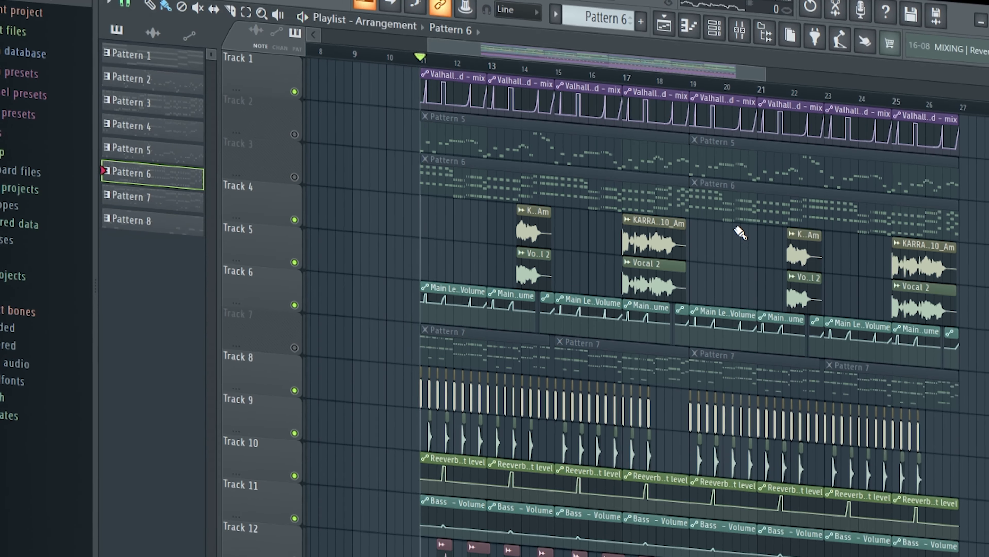
# Solo Track 20 and play its Pattern 8 melody alone, zooming the timeline
pyautogui.press('space')
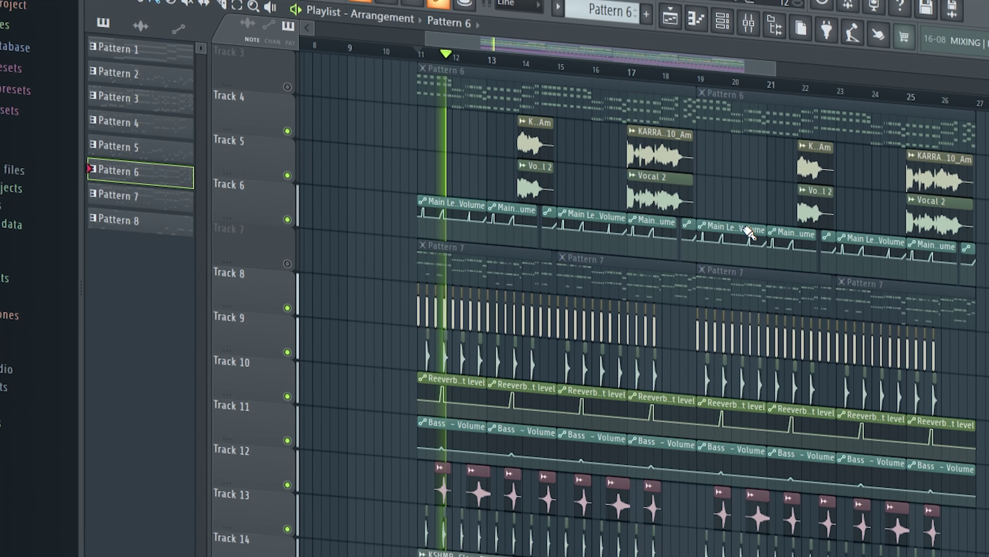
pyautogui.scroll(-4, 749, 232)
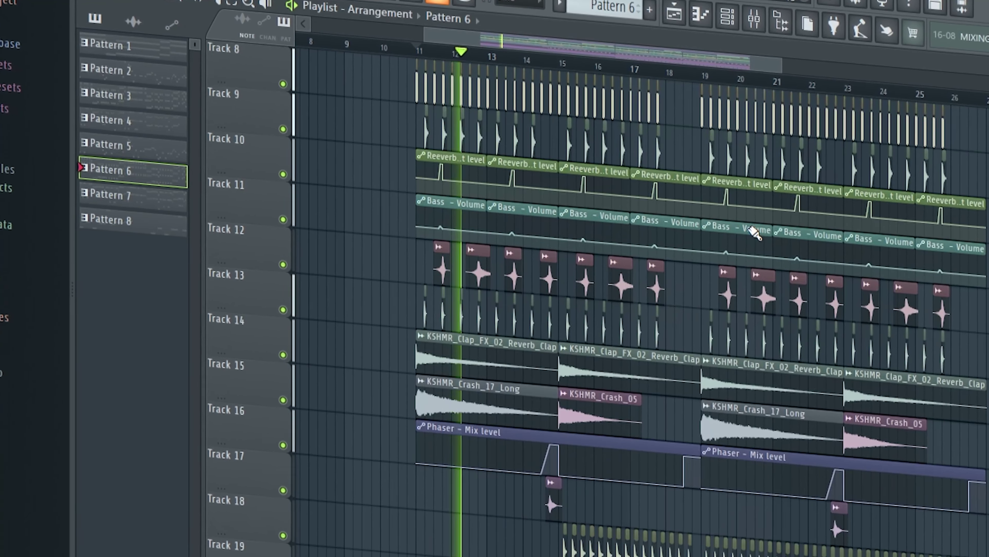
pyautogui.scroll(-8, 754, 232)
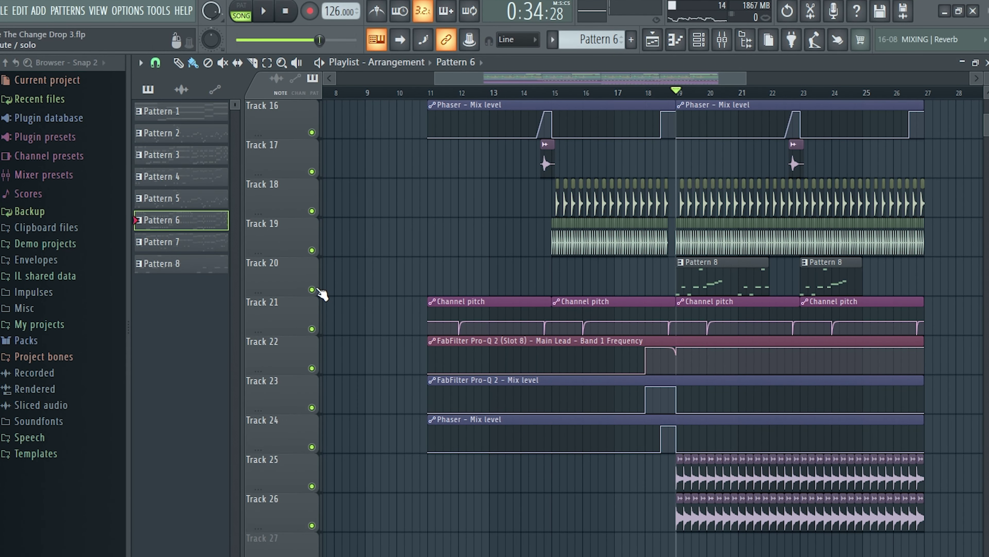
pyautogui.rightClick(313, 290)
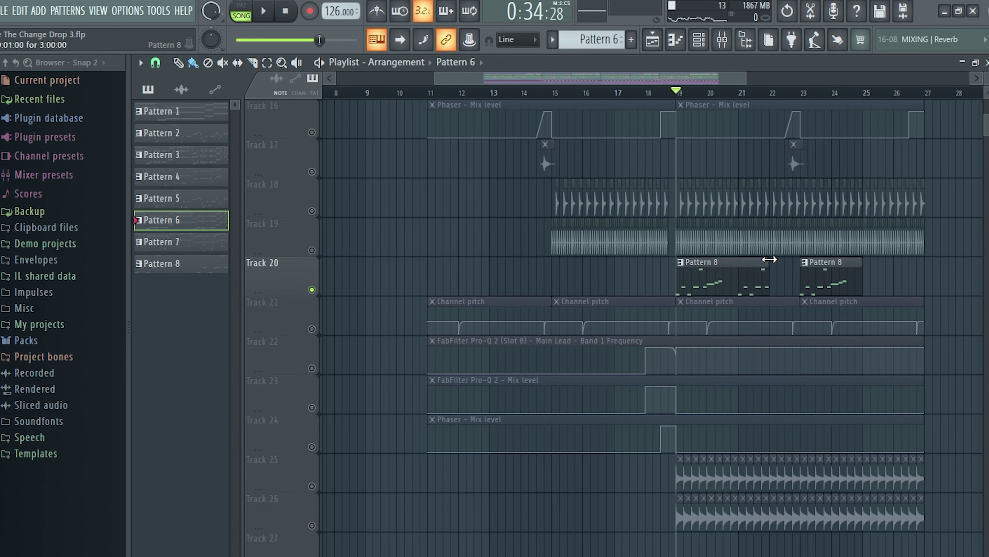
pyautogui.scroll(3, 893, 117)
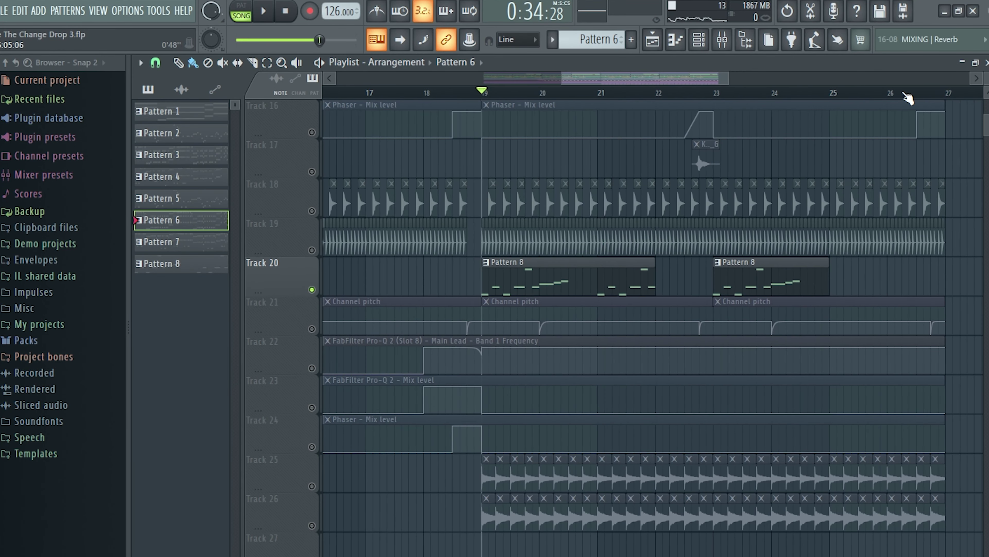
pyautogui.press('space')
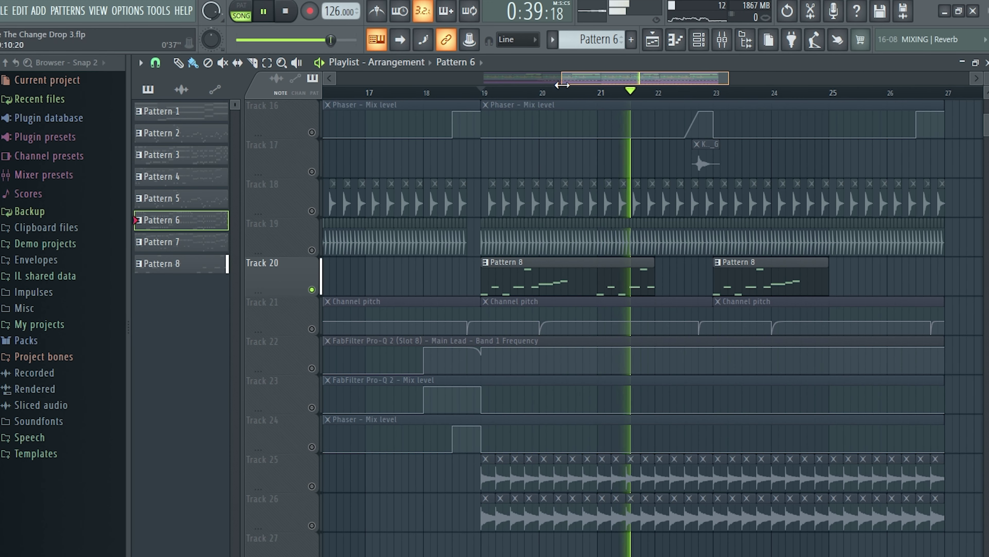
pyautogui.moveTo(562, 85); pyautogui.dragTo(393, 137)
pyautogui.press('space')
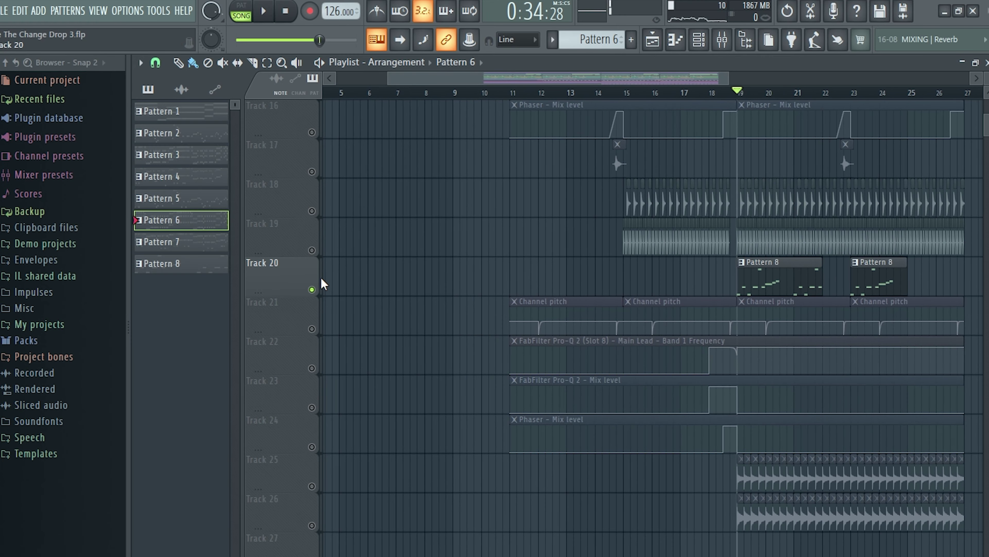
pyautogui.rightClick(312, 289)
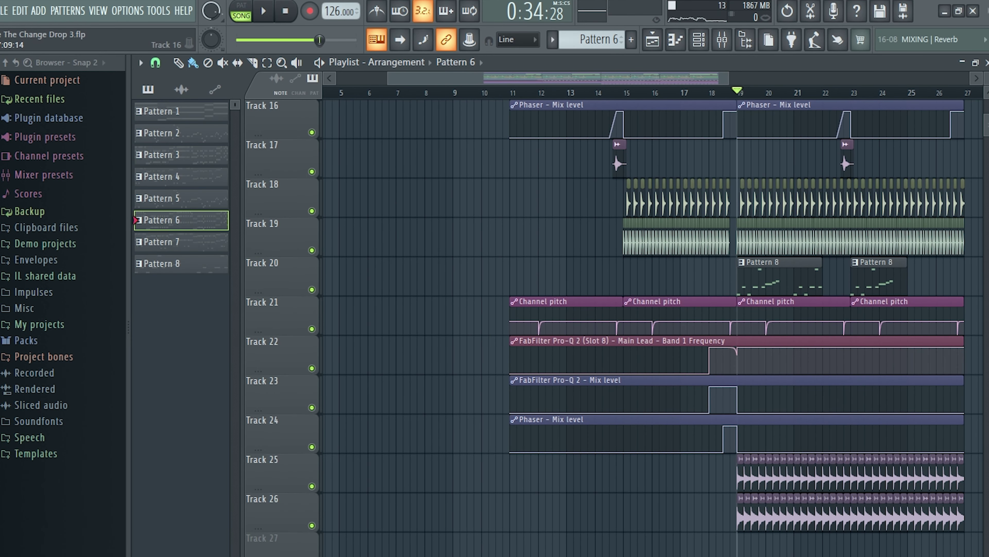
pyautogui.scroll(5, 647, 312)
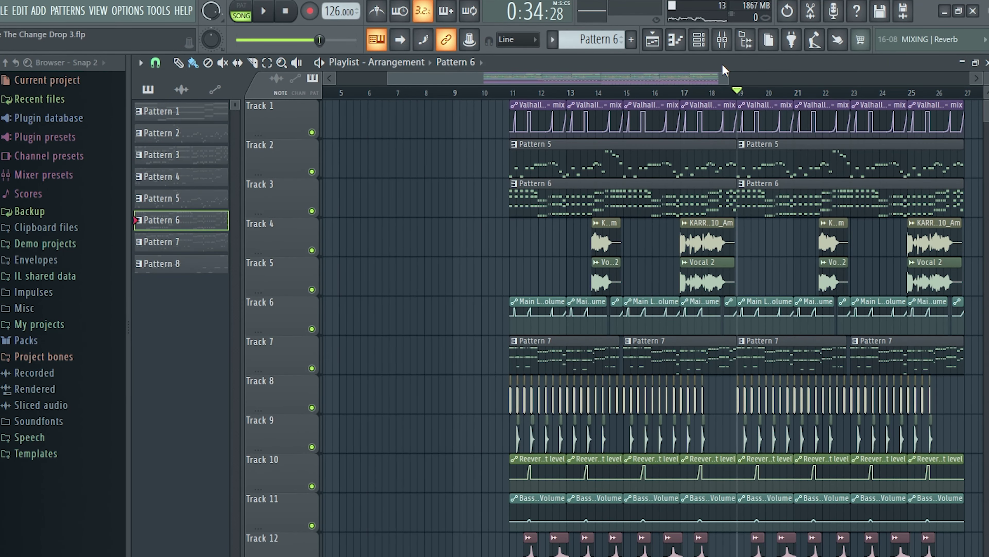